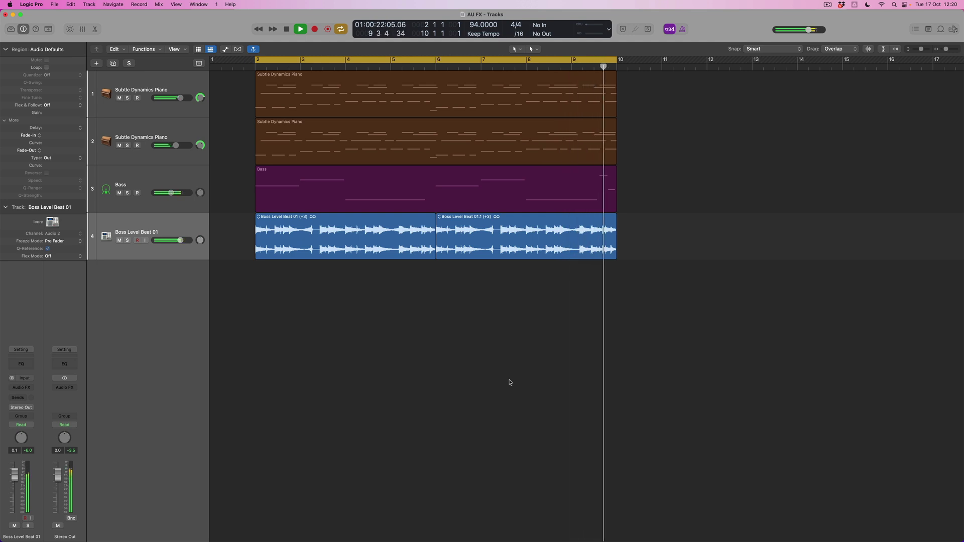
Stop the loop playback and select both Boss Level Beat 01 regions on track 4.
key(space)
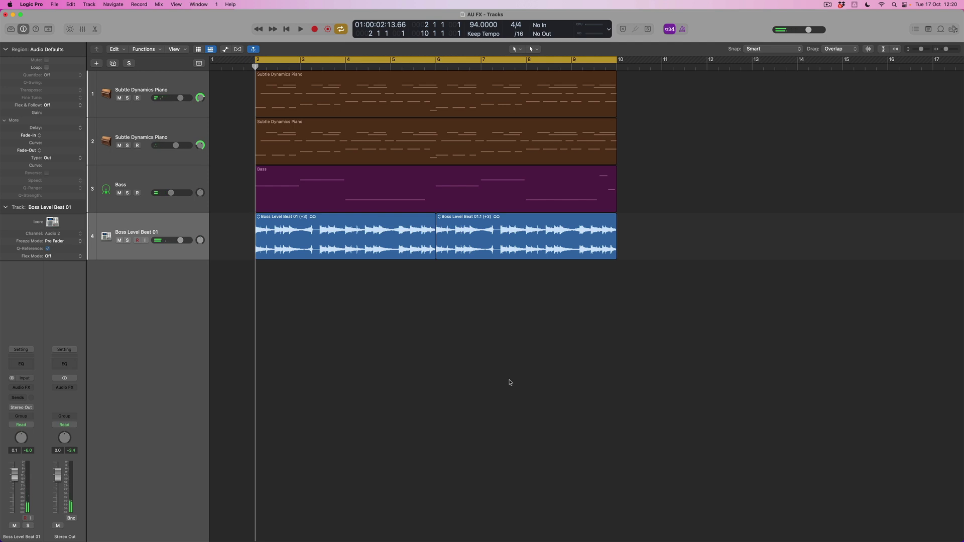
click(164, 224)
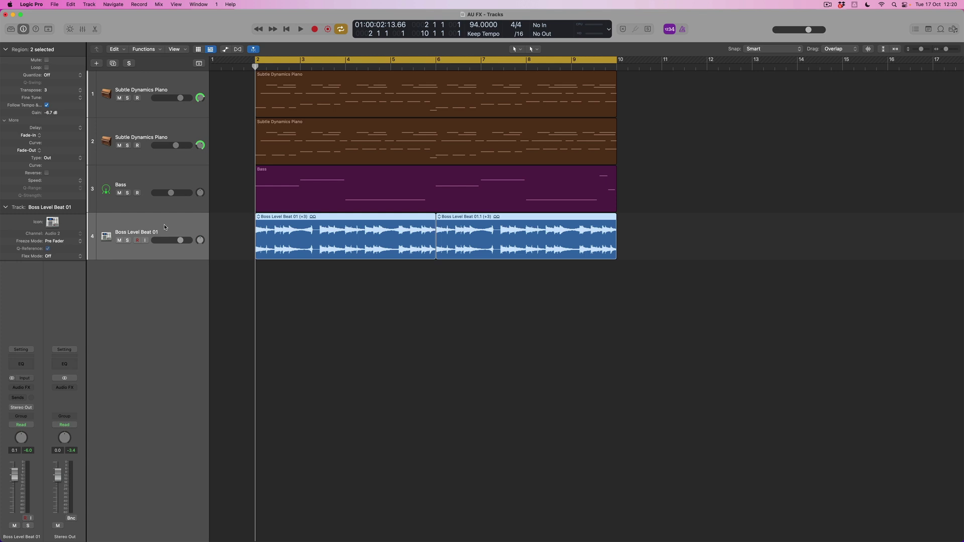
Solo Boss Level Beat 01 and insert the Audio Units > Apple > AUNewPitch Stereo effect.
click(128, 240)
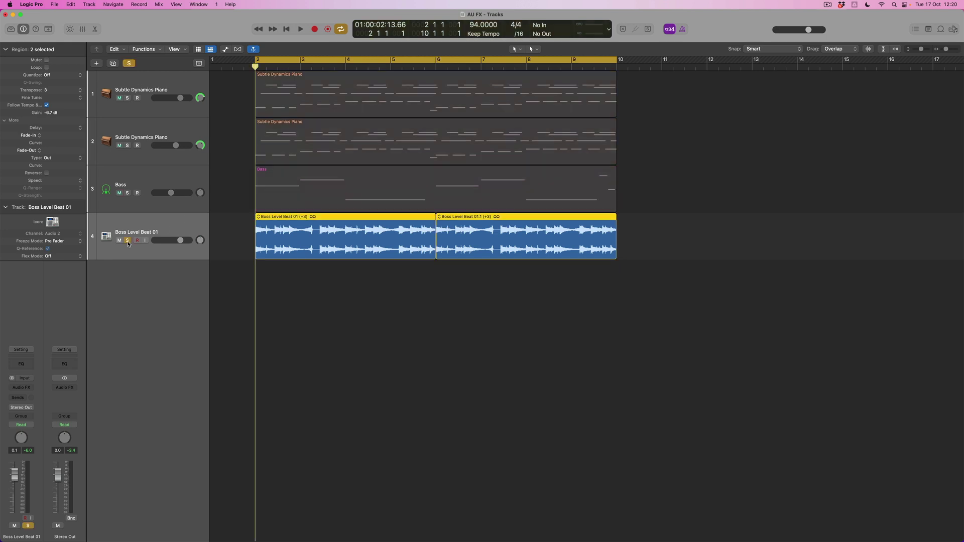
click(32, 388)
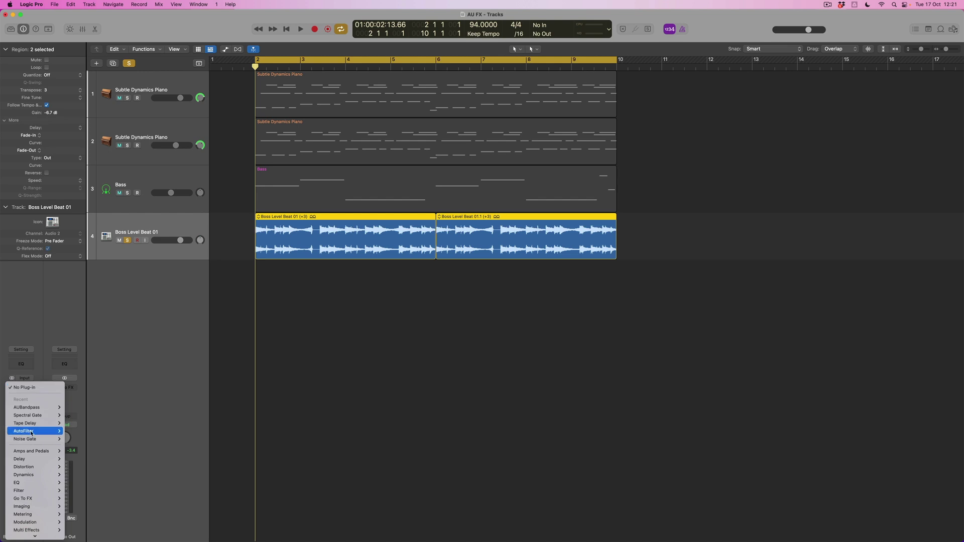
mouse_move(41, 538)
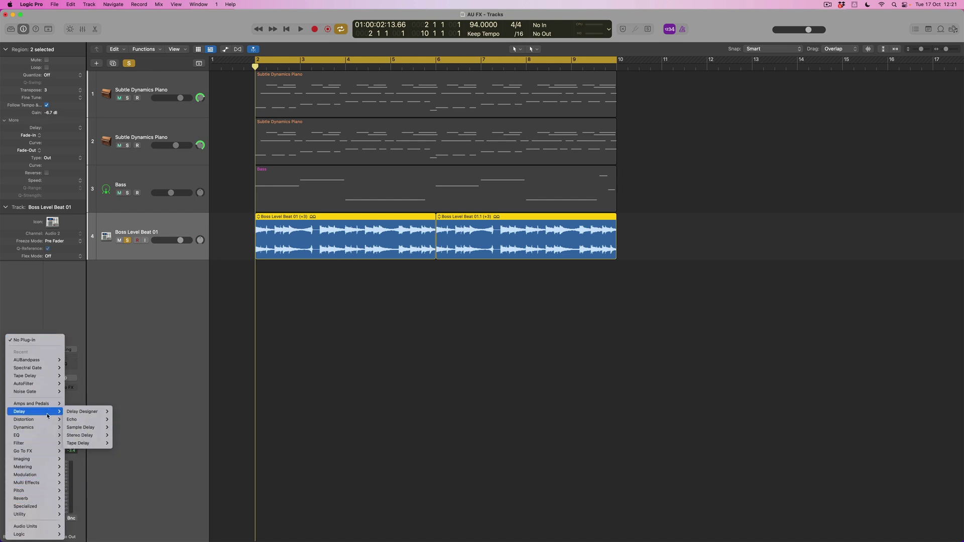
mouse_move(44, 468)
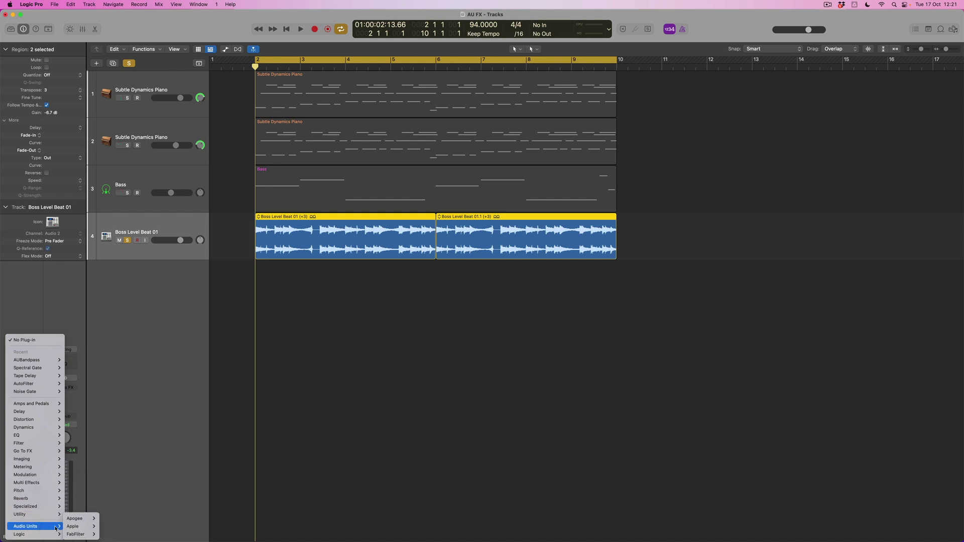
mouse_move(81, 519)
mouse_move(90, 527)
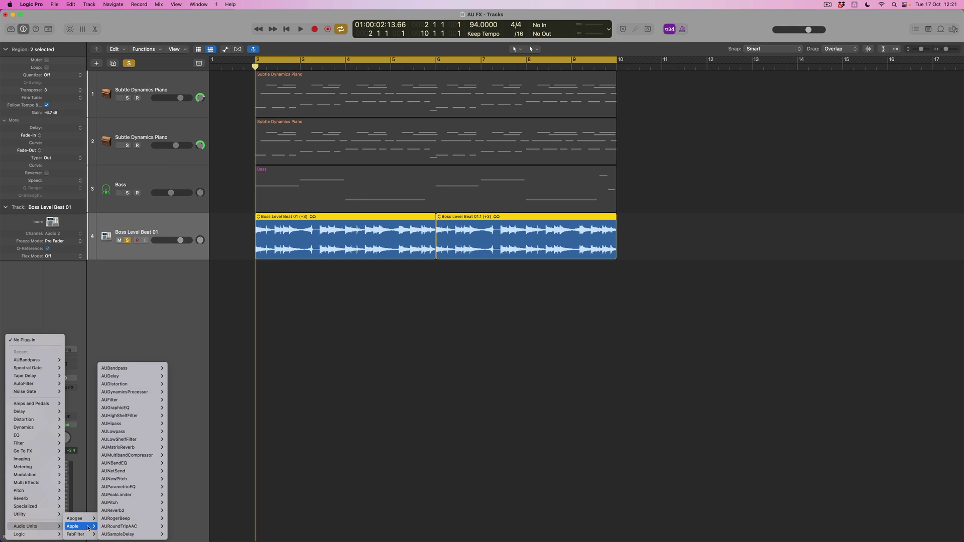
mouse_move(133, 480)
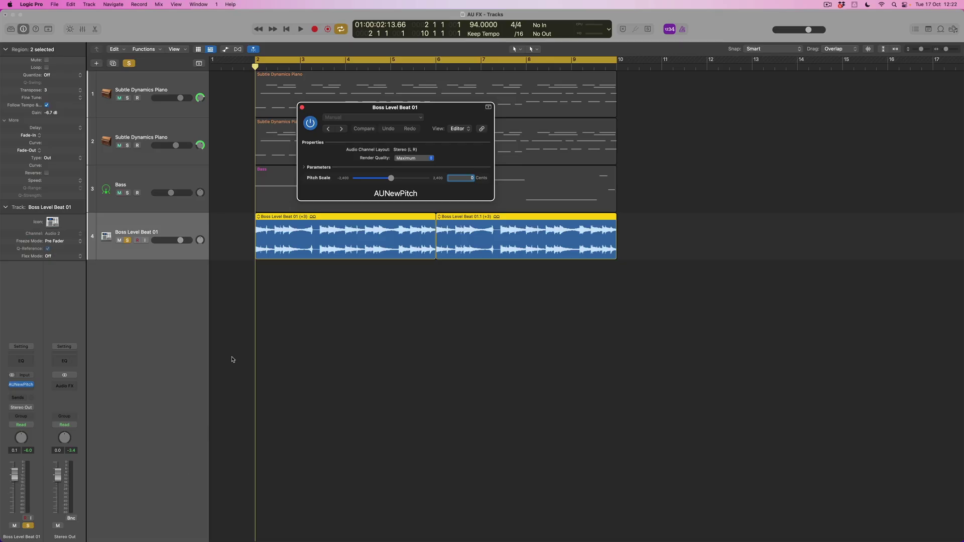
Move the AUNewPitch window below the regions and audition pitch shifts, ending at 1,003.422 cents.
drag(348, 111, 364, 284)
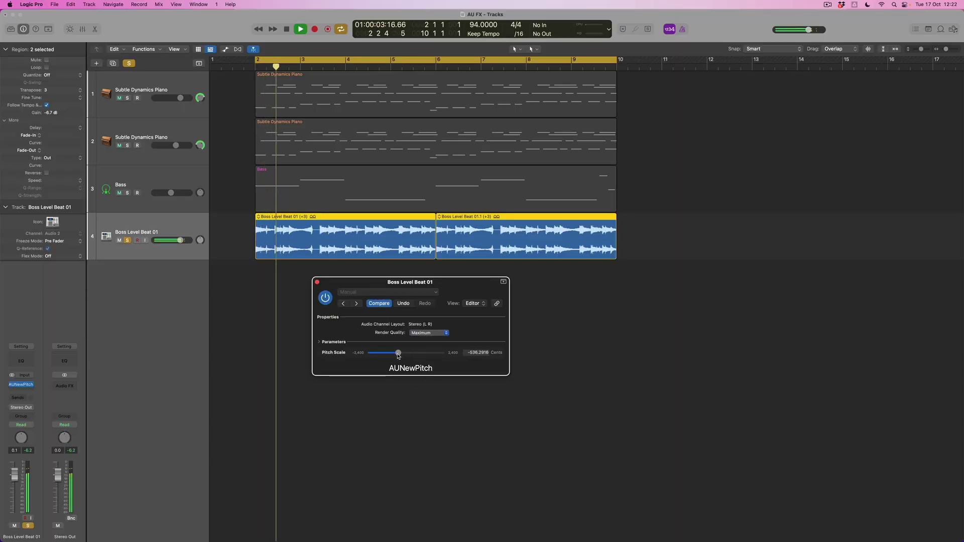
mouse_move(388, 355)
mouse_down()
mouse_move(439, 356)
mouse_move(380, 354)
mouse_up()
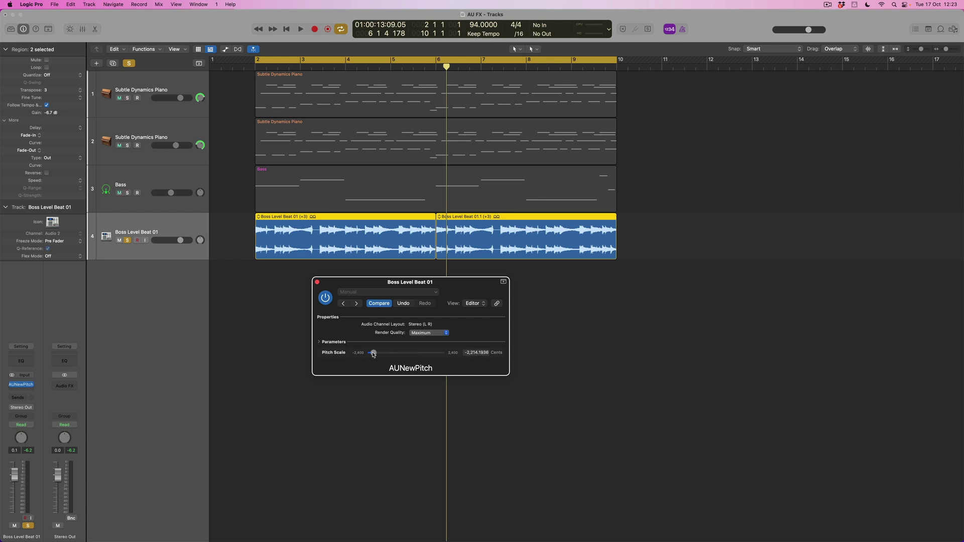
drag(373, 354, 420, 358)
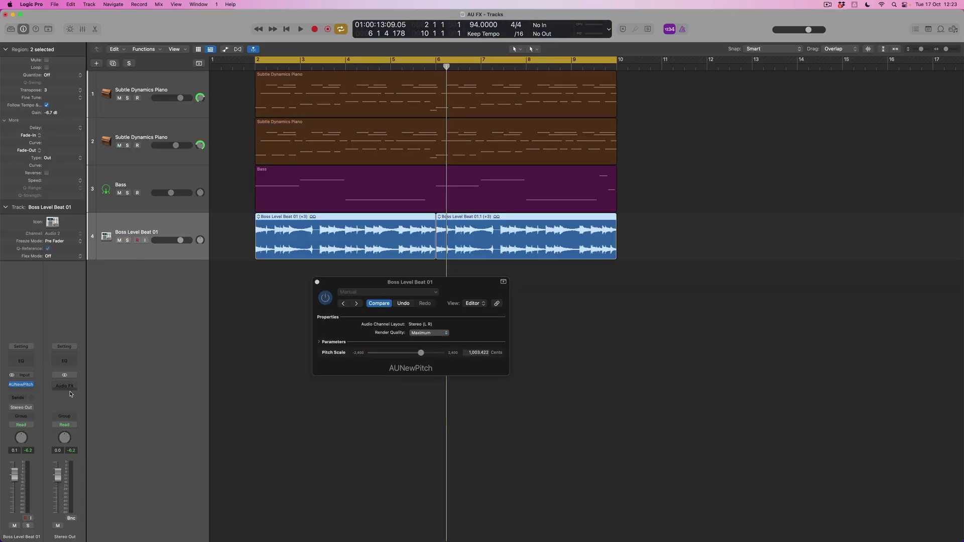
Switch the beat track to Latch and record a wavy Pitch Scale automation across both regions.
click(34, 427)
click(30, 439)
key(a)
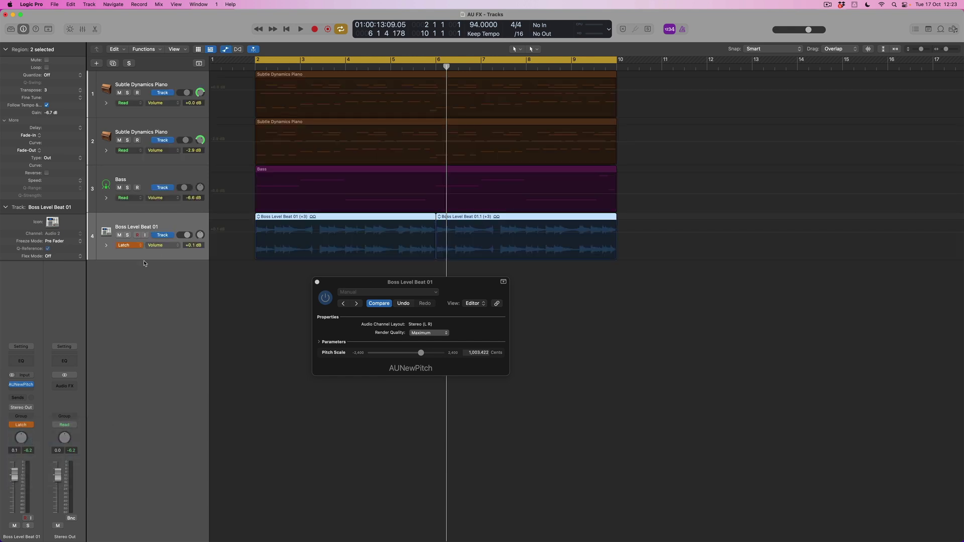
key(space)
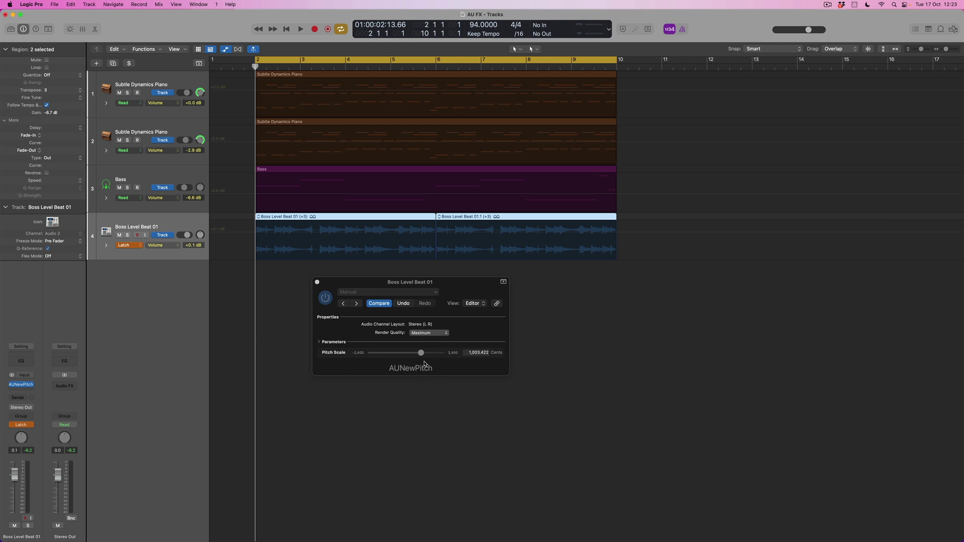
key(space)
drag(420, 352, 393, 354)
key(space)
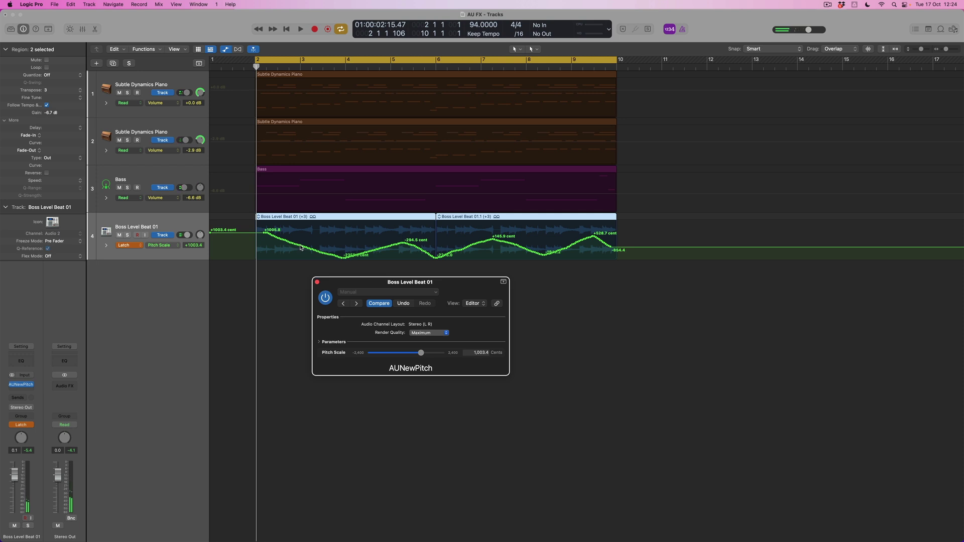
Return to Read, start the Pitch Scale curve at -1806.8 cents, and keep Render Quality at Maximum.
click(129, 245)
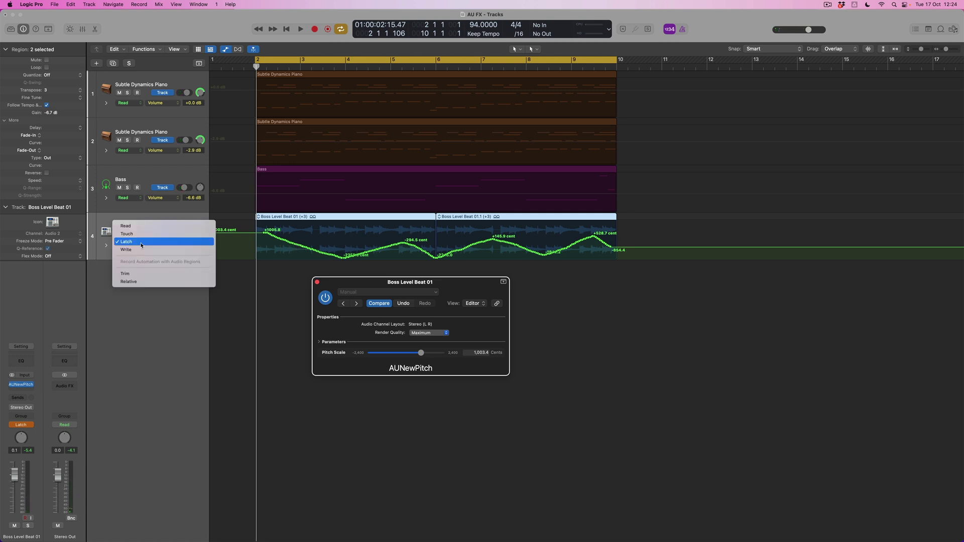
click(126, 231)
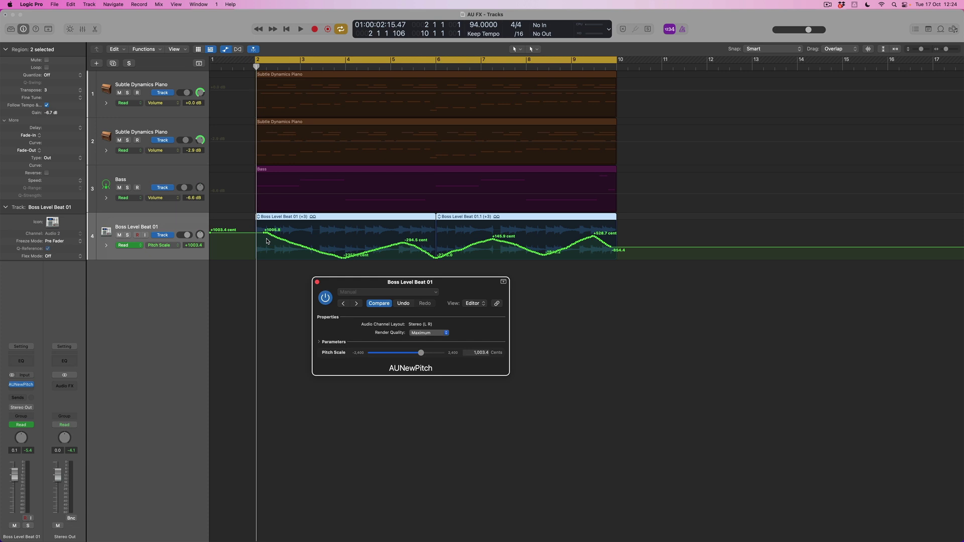
drag(298, 247, 256, 257)
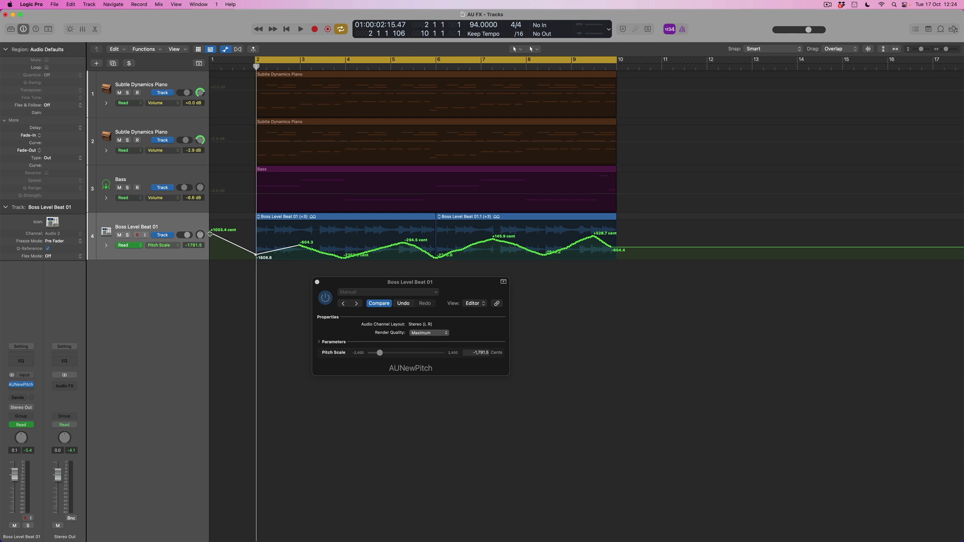
click(211, 233)
click(441, 334)
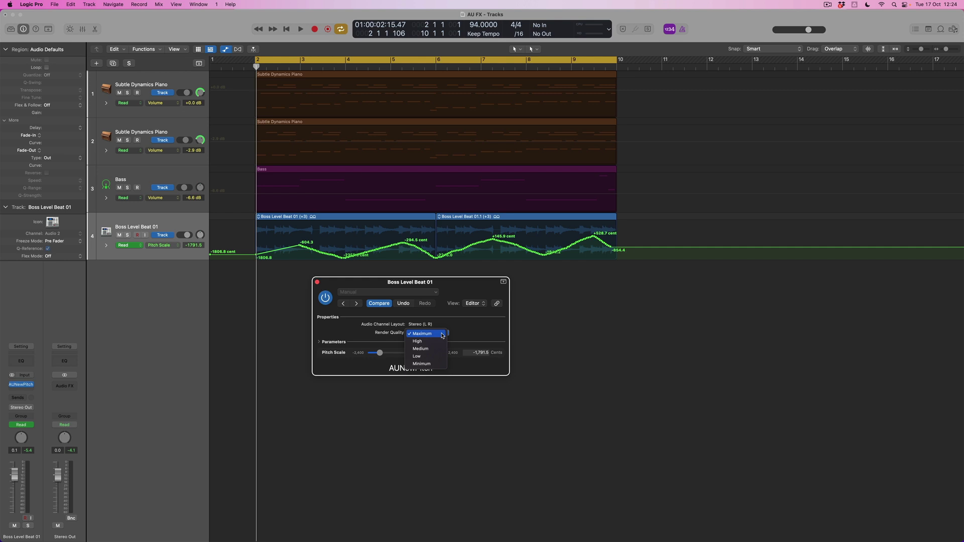
click(442, 335)
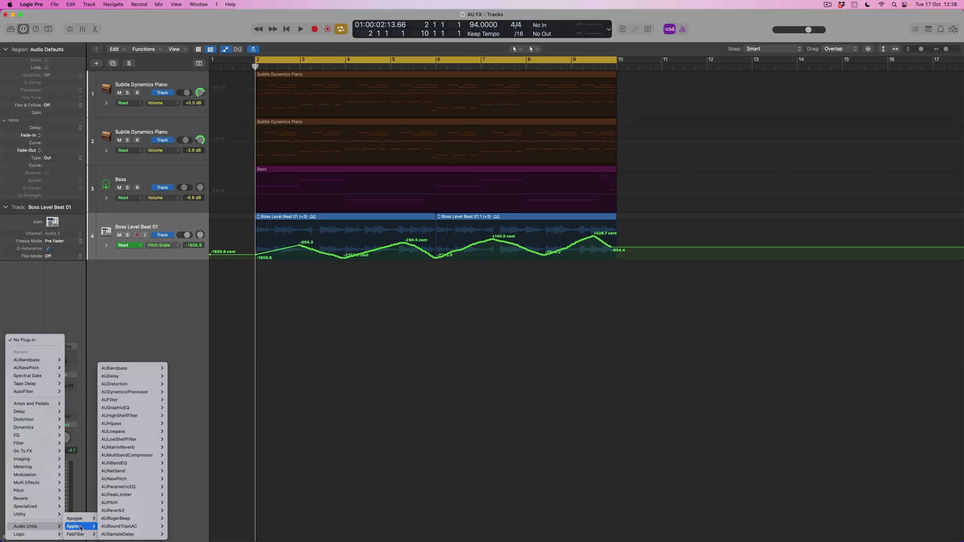
Insert a stereo AUBandpass after AUNewPitch and move its window off the regions and curve.
mouse_move(143, 370)
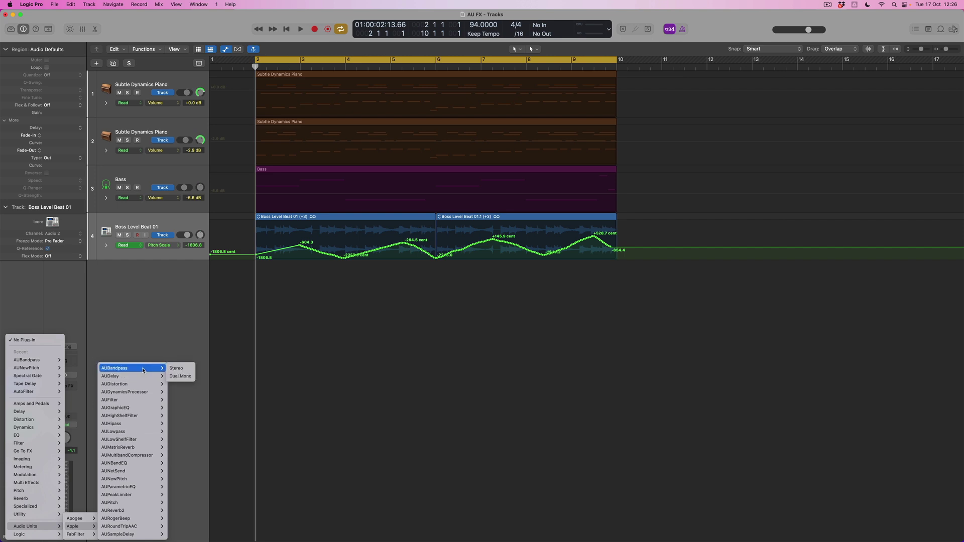
click(191, 372)
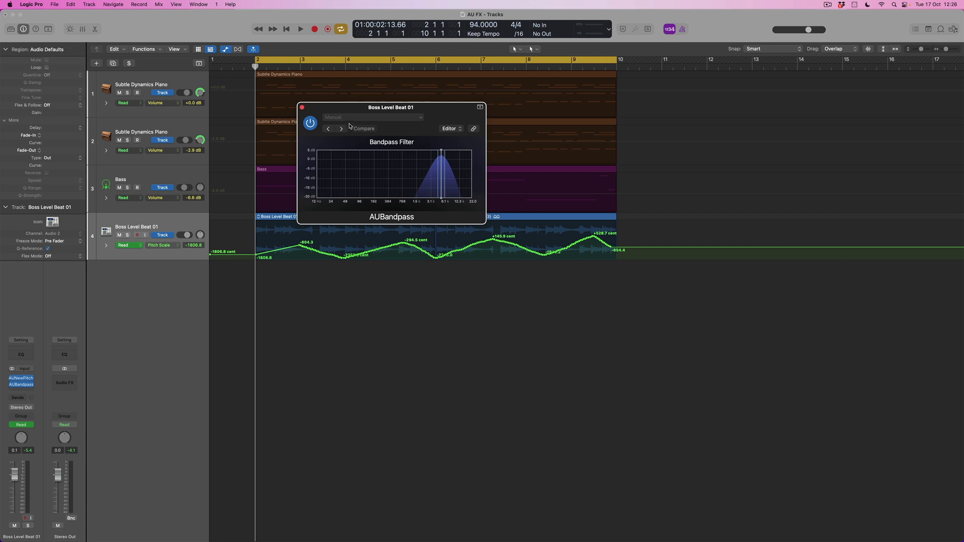
drag(346, 110, 346, 244)
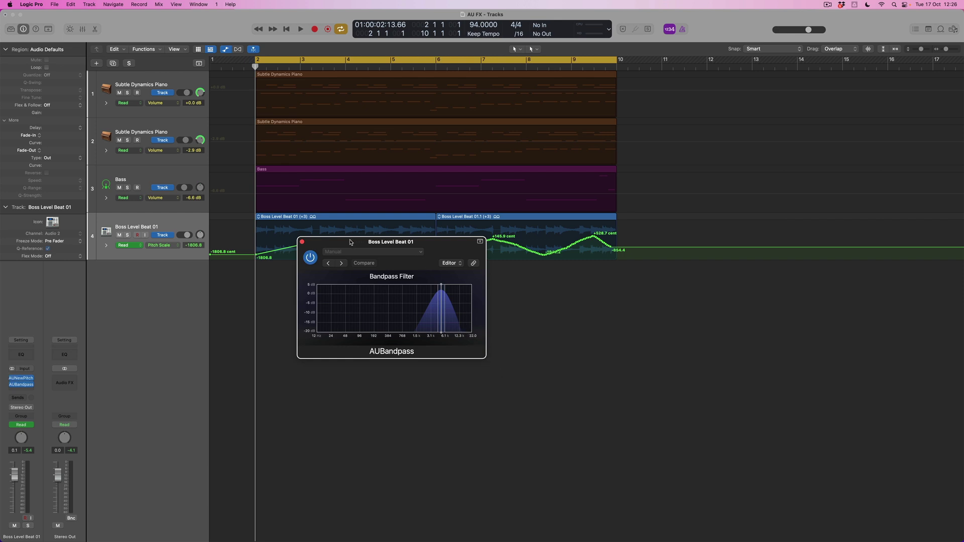
drag(350, 243, 389, 300)
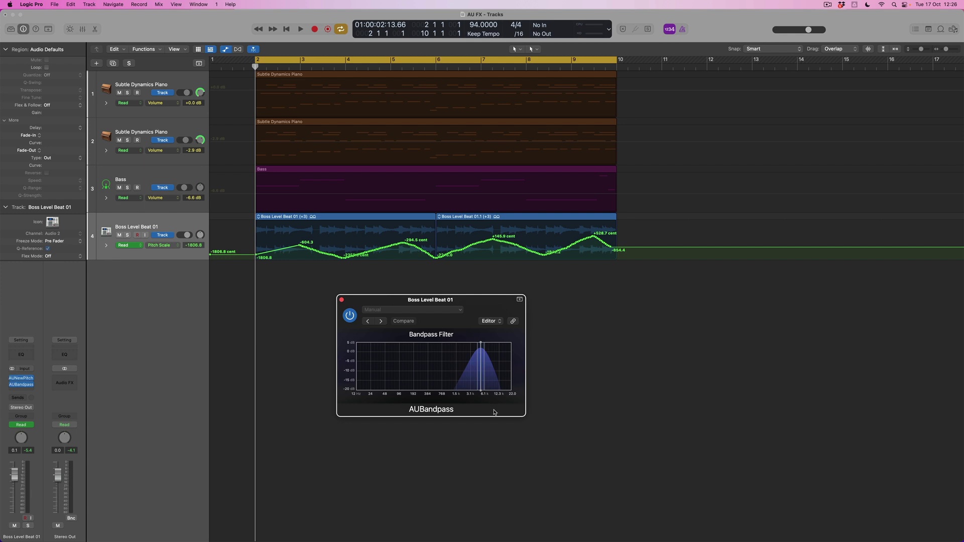
Lower the bandpass center frequency to about 2206 Hz, leaving the width at 600 cents.
drag(481, 393, 465, 391)
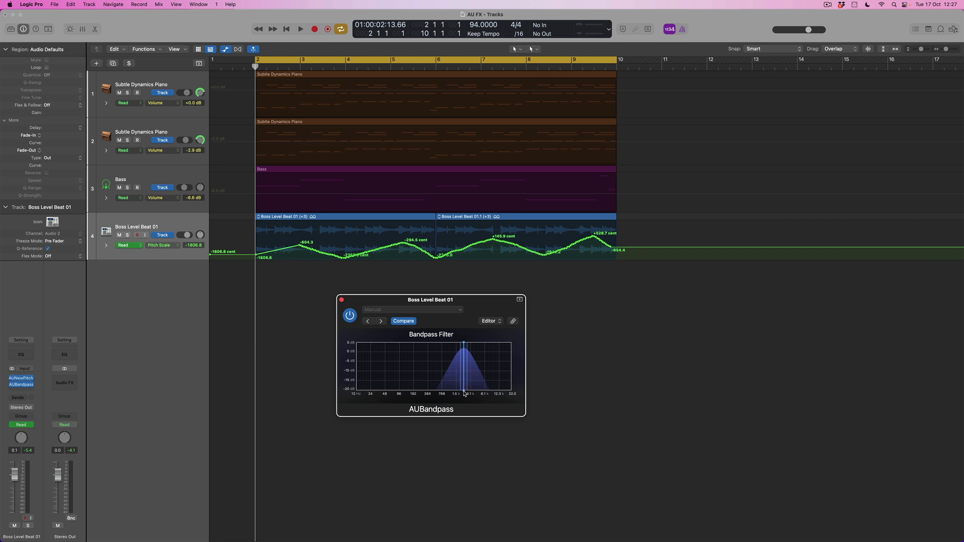
double_click(465, 385)
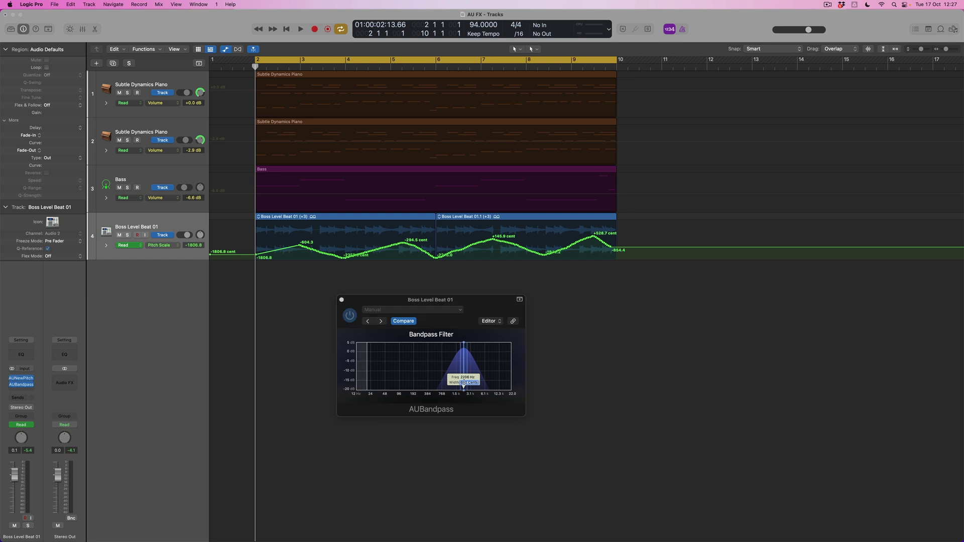
click(472, 408)
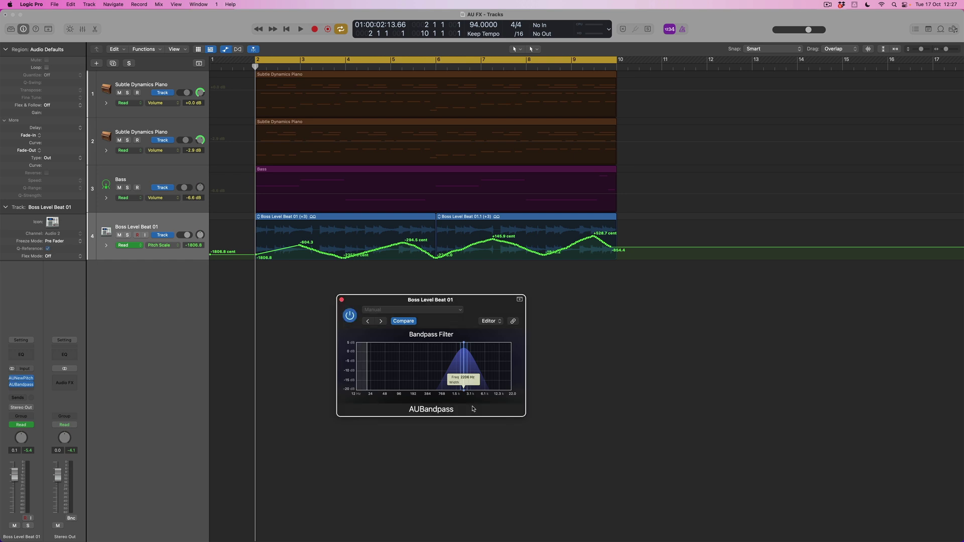
Widen the AUBandpass bandwidth to 2054 cents in the Controls view, then return to the graph.
click(498, 322)
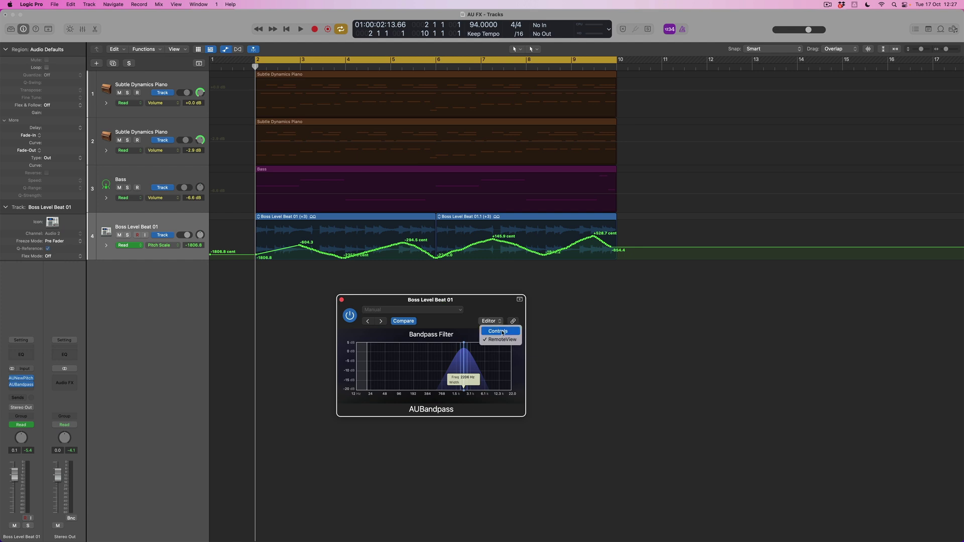
click(502, 332)
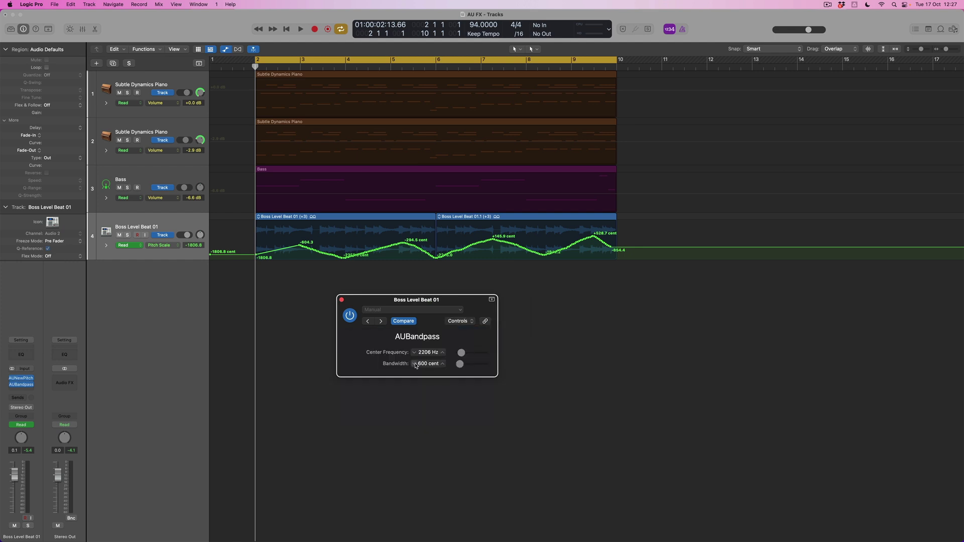
drag(461, 365, 465, 368)
drag(465, 367, 467, 367)
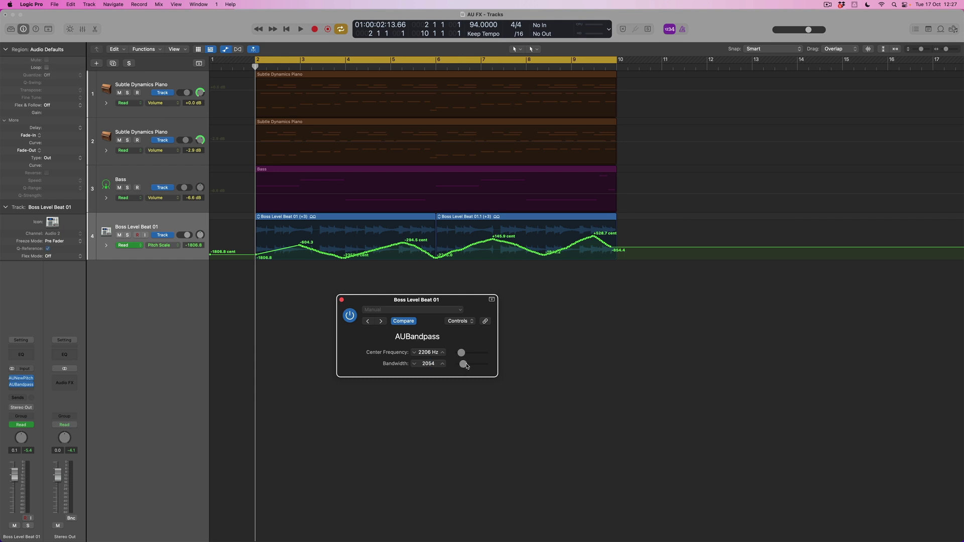
click(473, 324)
click(468, 340)
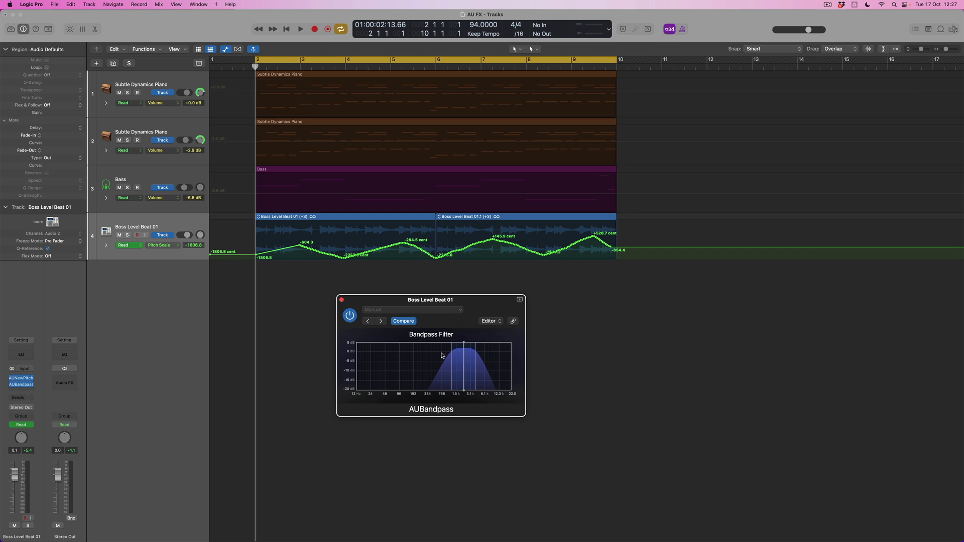
Play with the beat track soloed and settle the center frequency at 1993 Hz.
key(space)
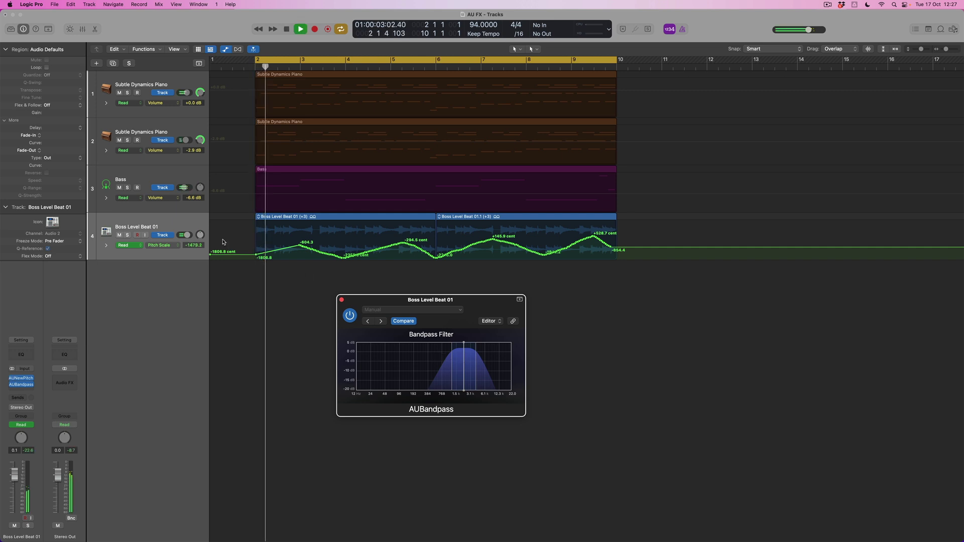
click(127, 235)
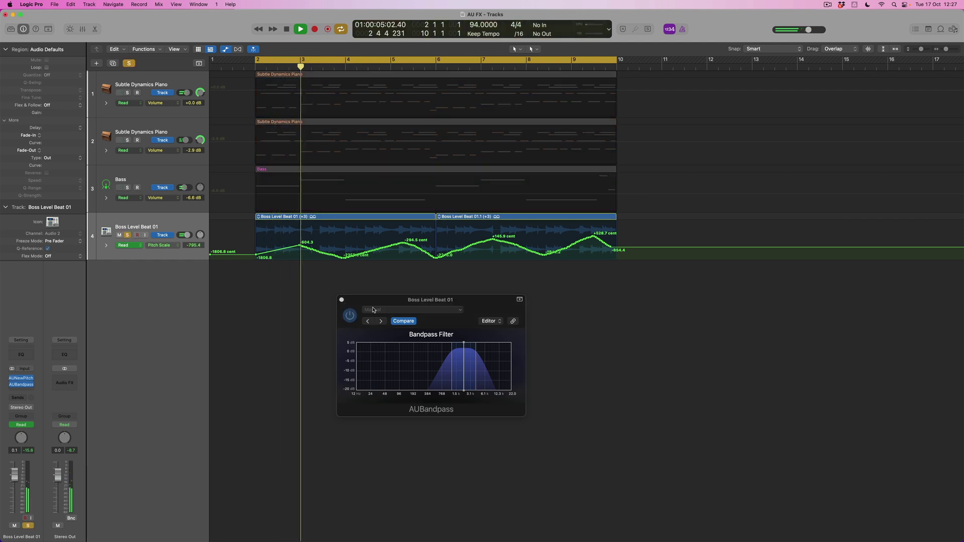
click(490, 320)
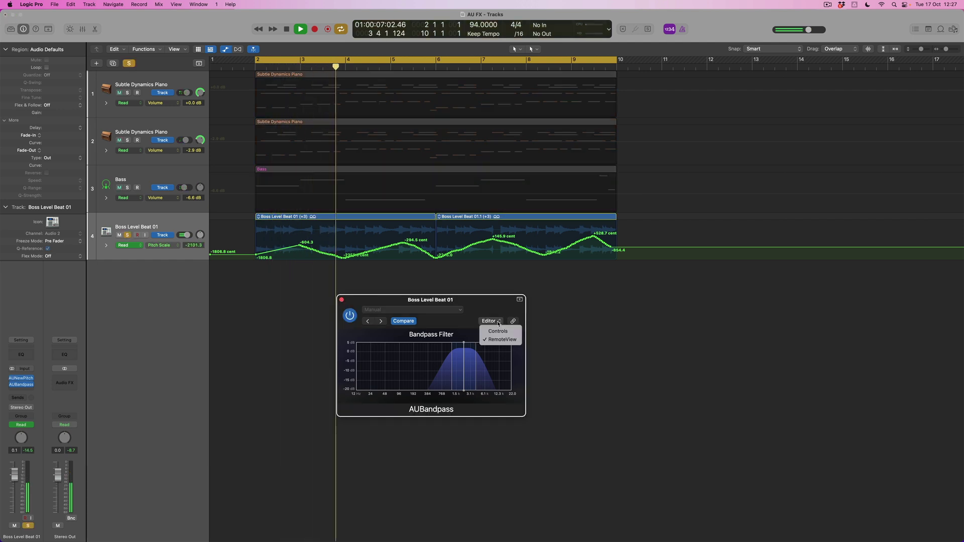
click(500, 332)
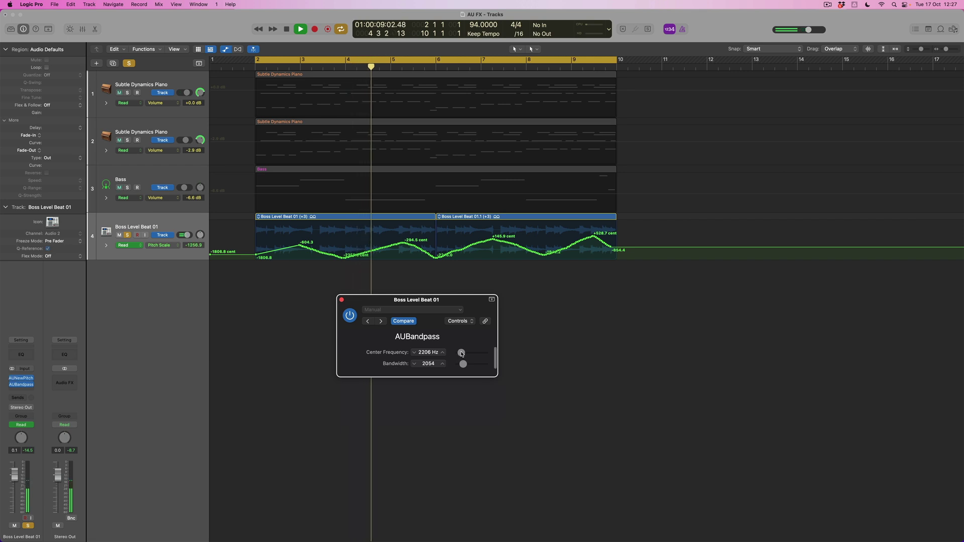
mouse_move(461, 353)
mouse_down()
mouse_move(471, 355)
mouse_move(461, 354)
mouse_up()
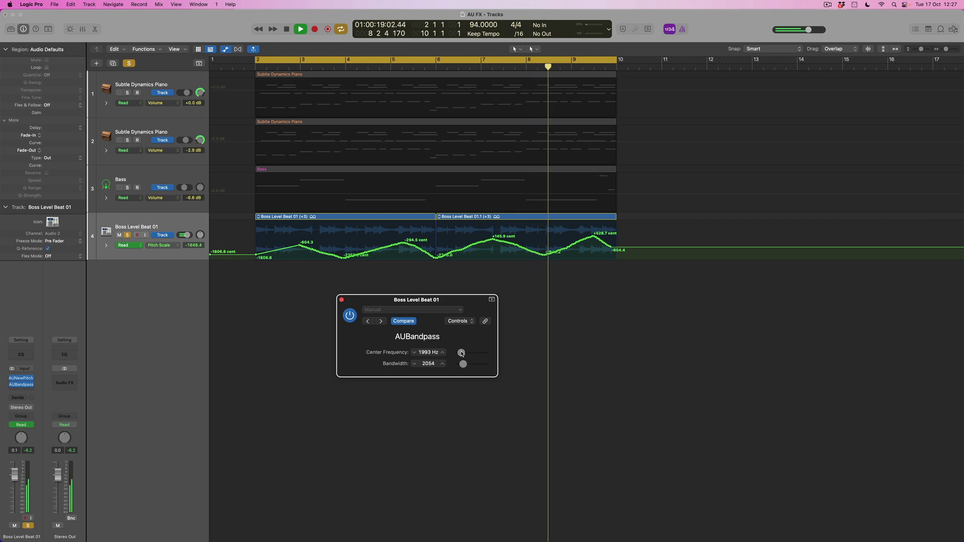
key(space)
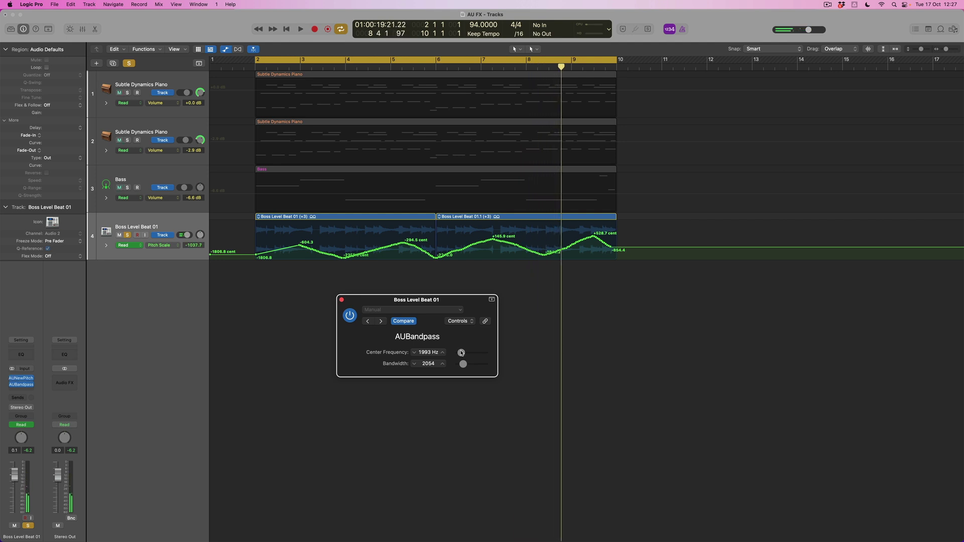
Record a Latch Center Frequency sweep up and down to 1006 Hz, then set track 4 to Read.
click(140, 246)
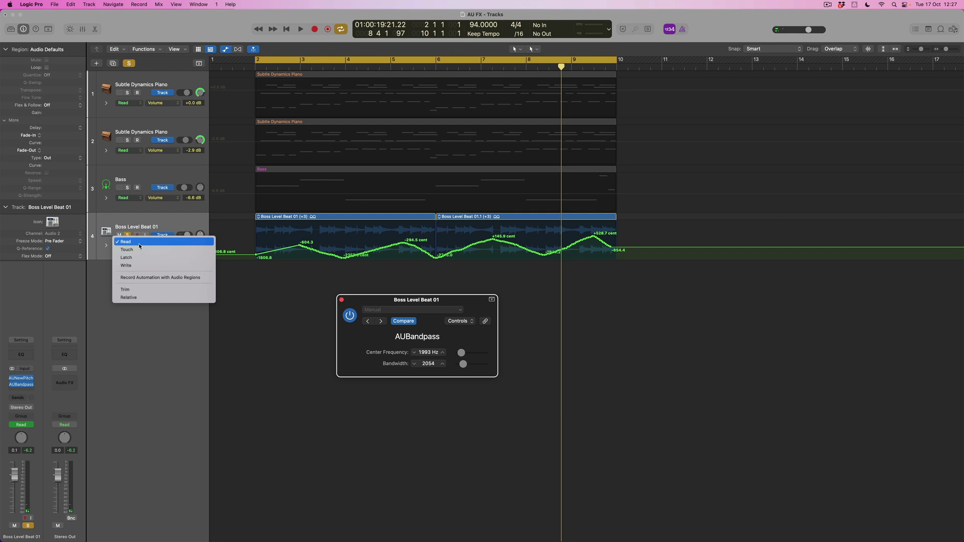
click(132, 260)
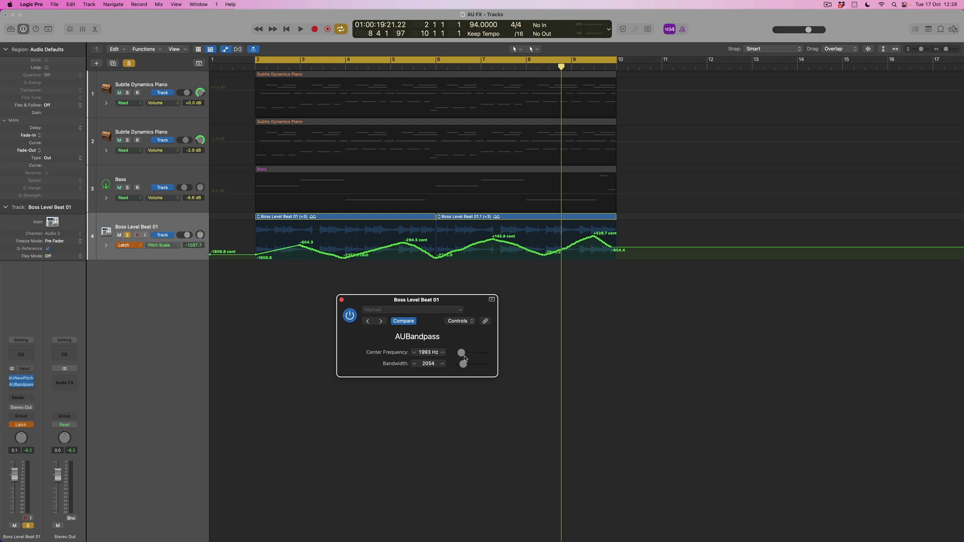
key(space)
drag(459, 358, 463, 355)
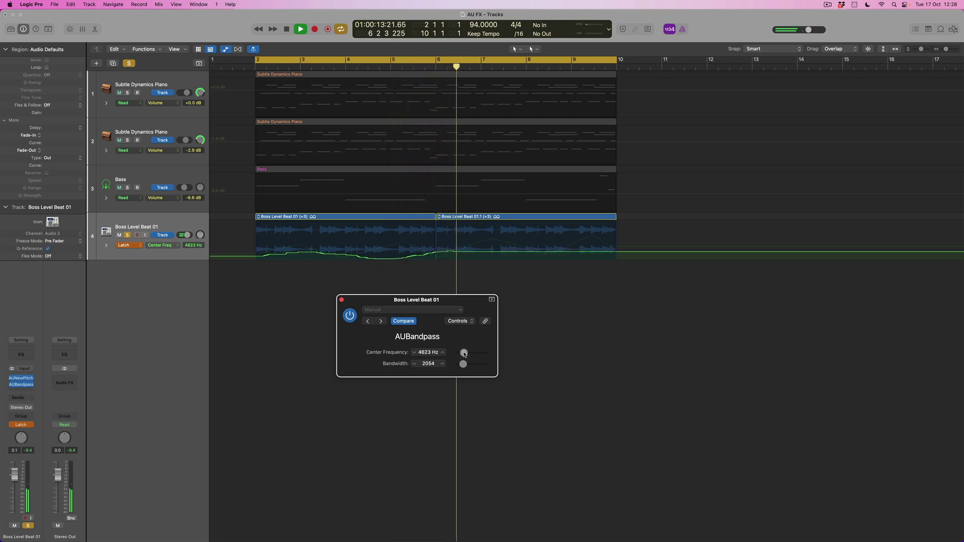
drag(463, 353, 463, 354)
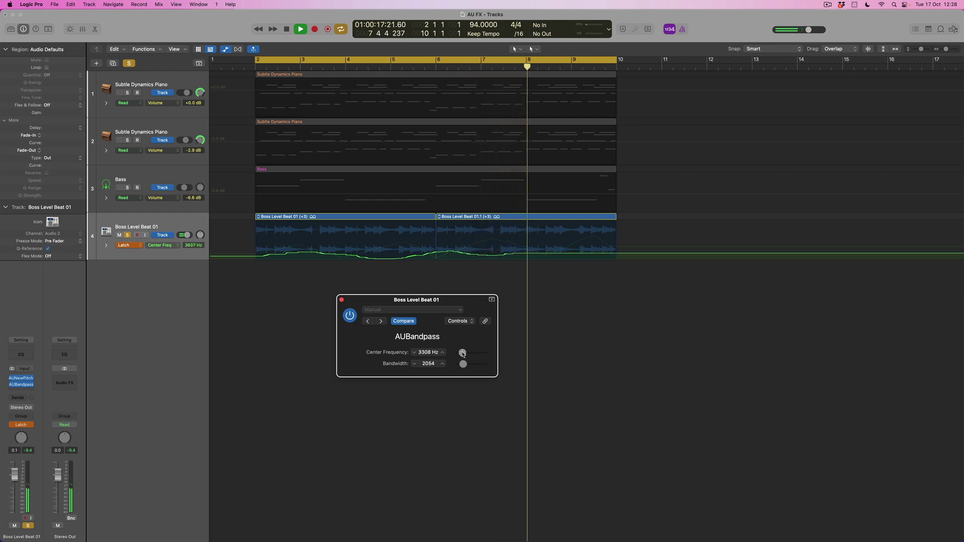
drag(463, 354, 460, 354)
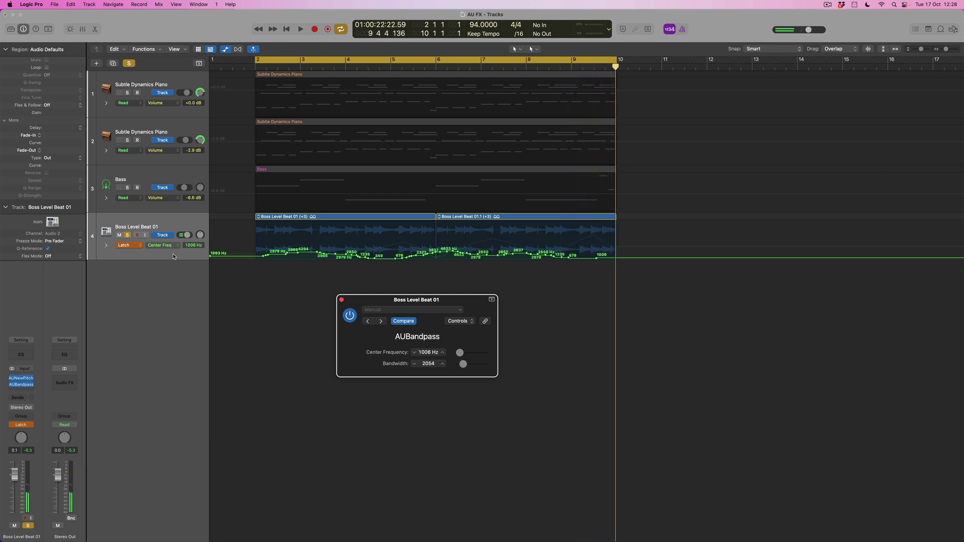
click(143, 249)
click(137, 230)
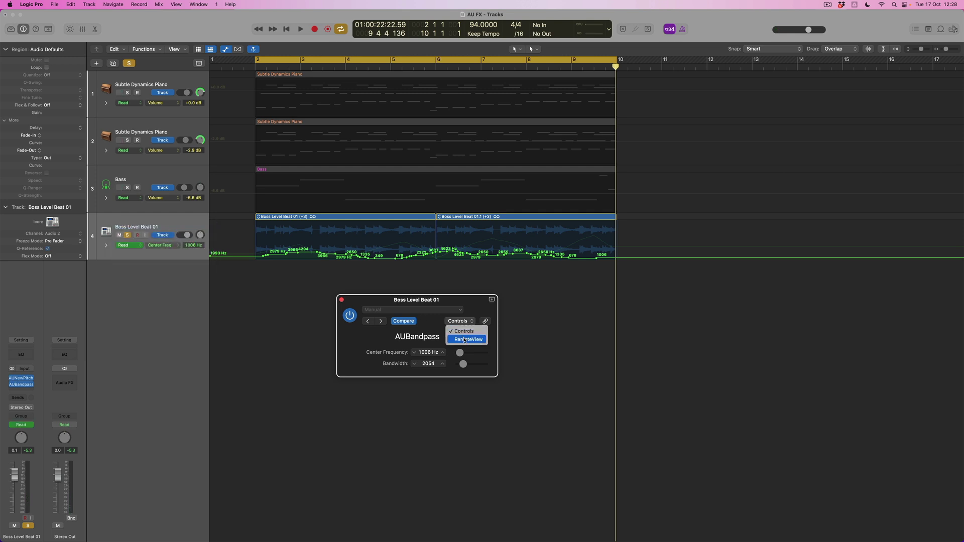
Switch AUBandpass back to its RemoteView filter graph to watch the recorded sweep play back.
click(464, 339)
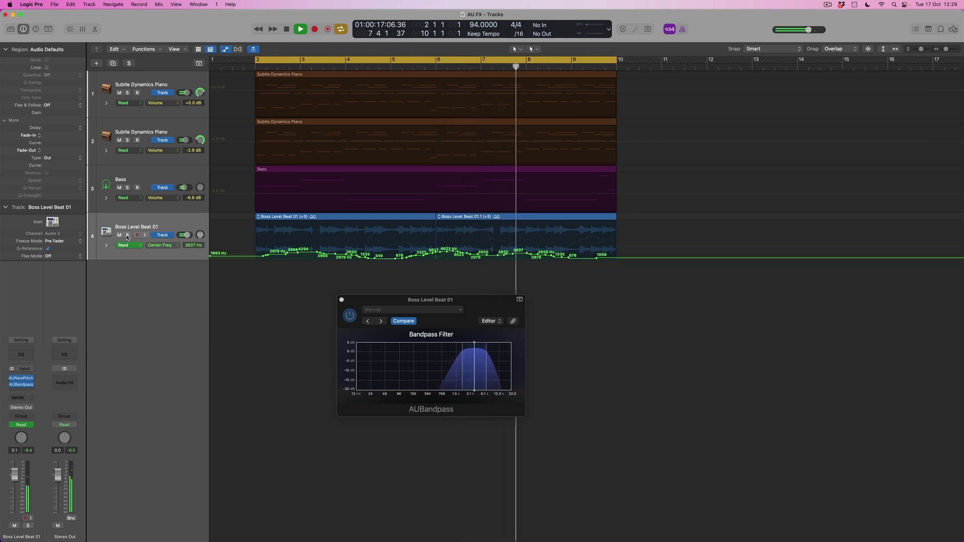
Disable Cycle mode with C so playback continues beyond the loop end.
key(c)
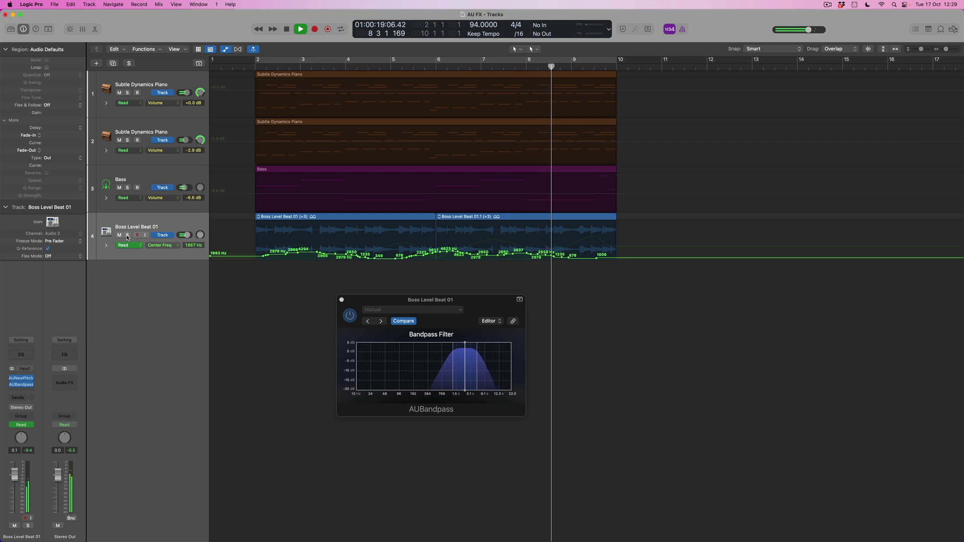